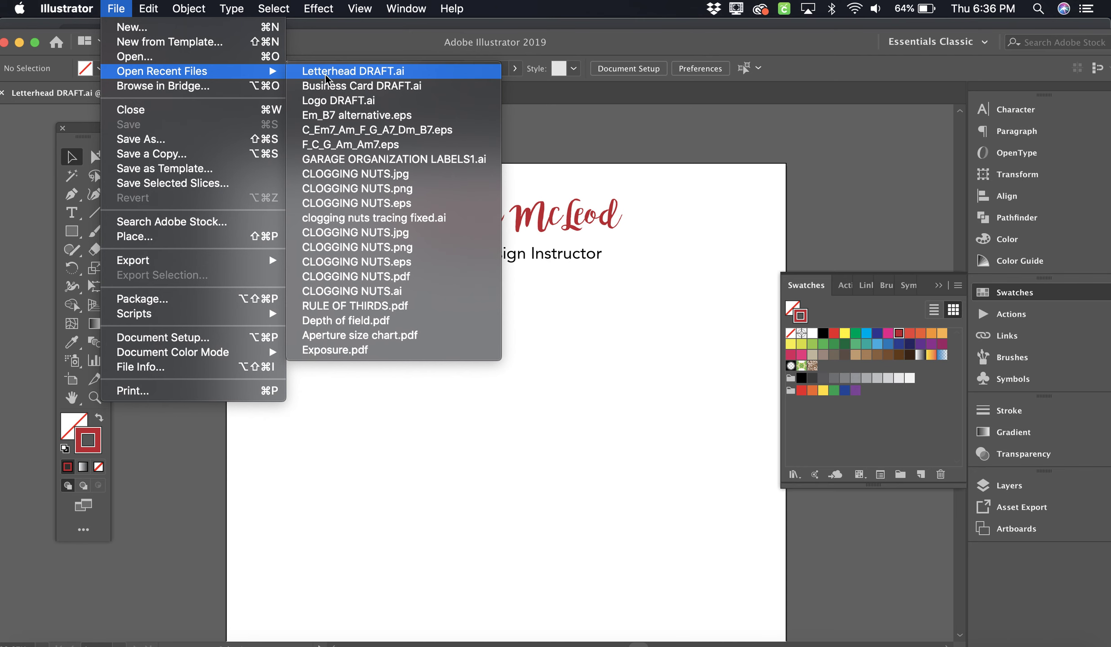
- Open the recent files Business Card DRAFT.ai and Logo DRAFT.ai alongside the letterhead
{"action": "left_click", "coordinate": [329, 88]}
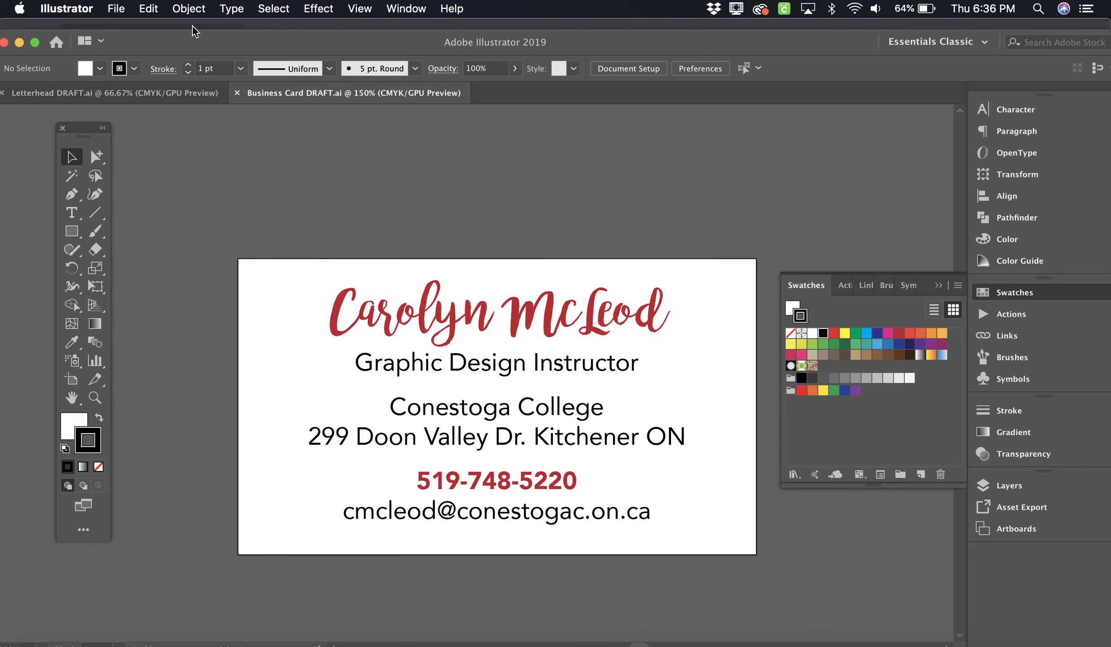
{"action": "left_click", "coordinate": [124, 13]}
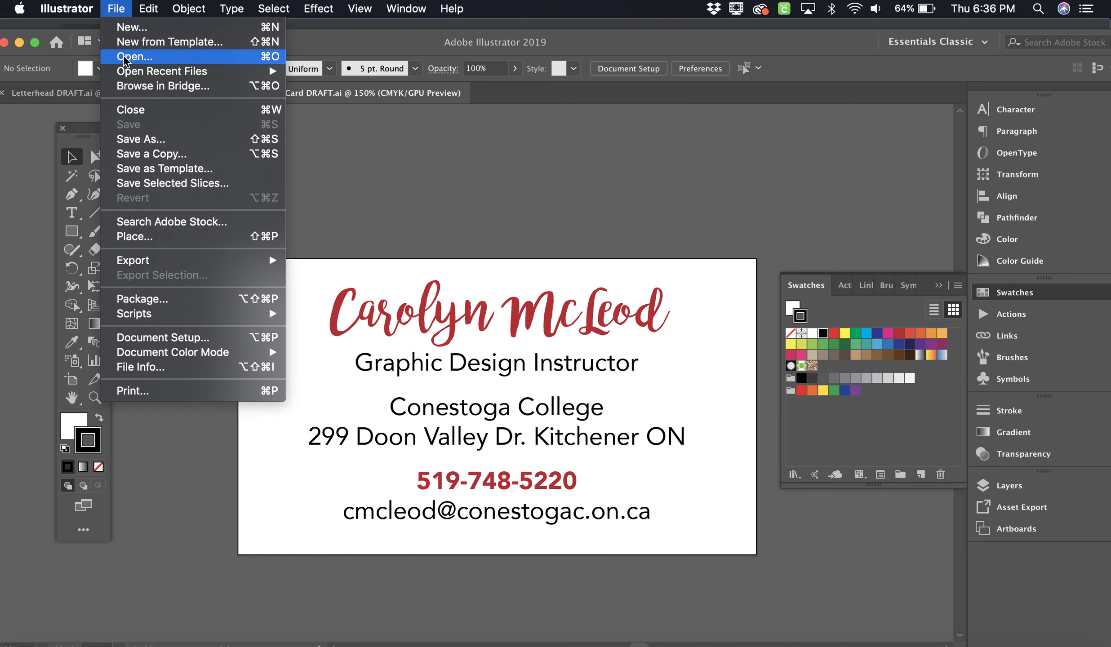
{"action": "mouse_move", "coordinate": [125, 72]}
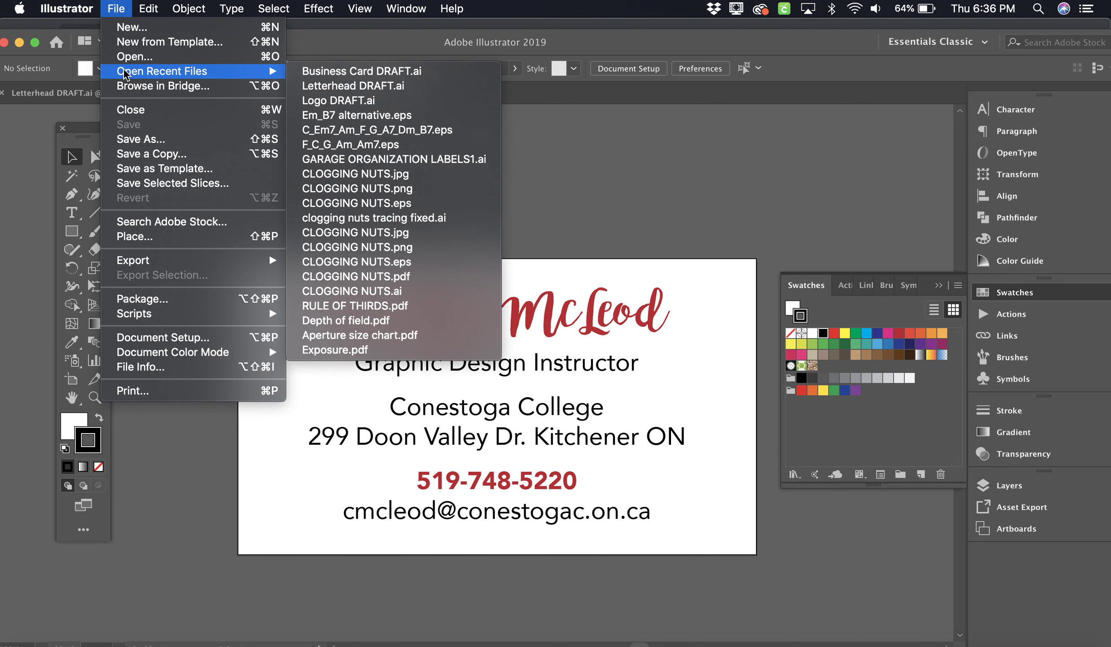
{"action": "left_click", "coordinate": [309, 101]}
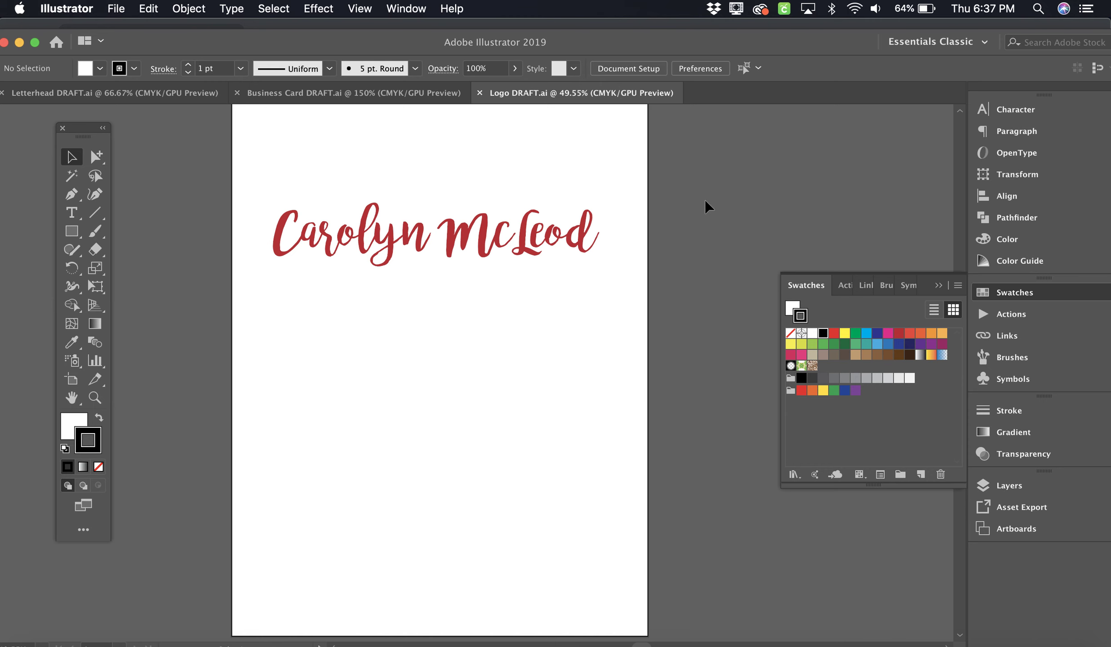
{"action": "left_click", "coordinate": [528, 248]}
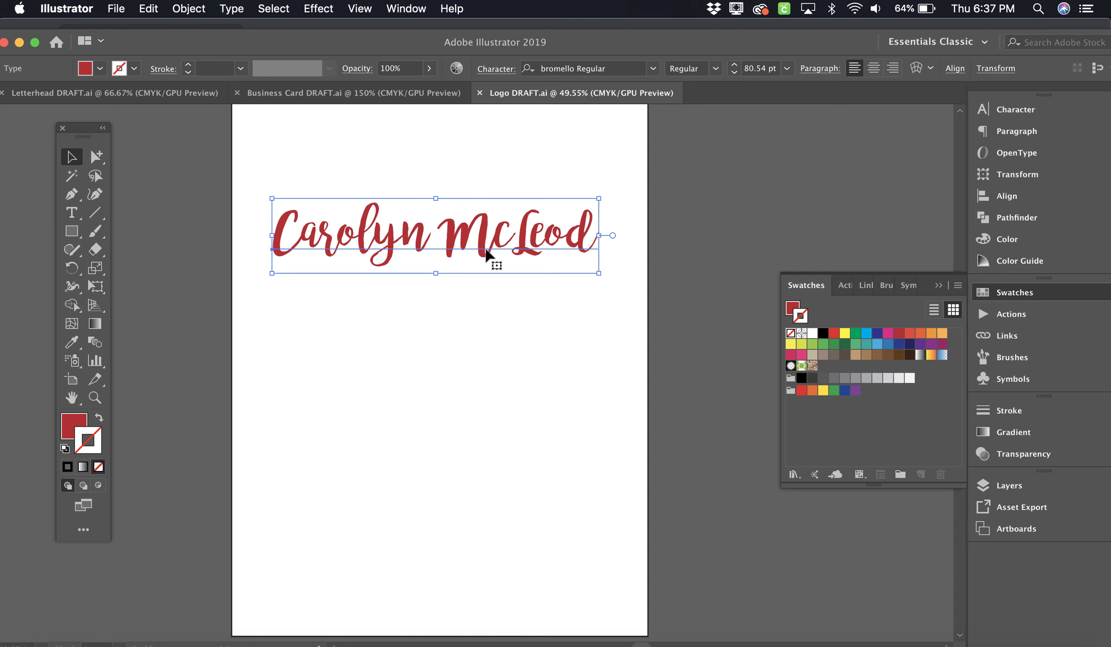
{"action": "left_click", "coordinate": [464, 326]}
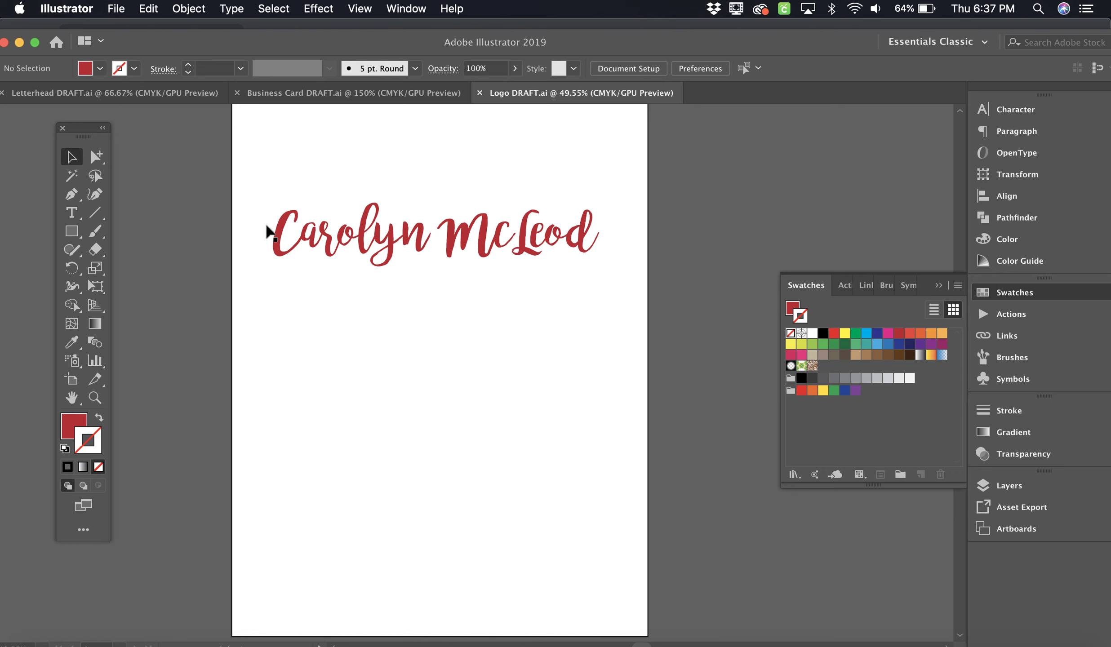
- Save the logo document under the name Logo DRAFT in Adobe PDF format in the ADVT8160 Creative Strategies folder
{"action": "left_click", "coordinate": [119, 7]}
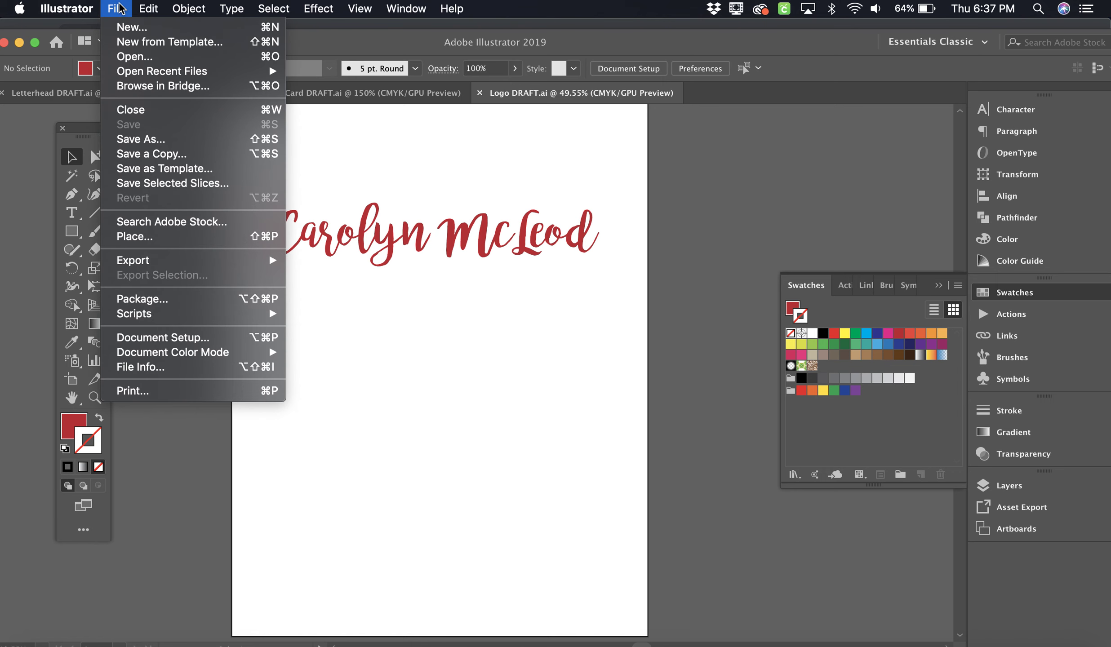
{"action": "left_click", "coordinate": [137, 139]}
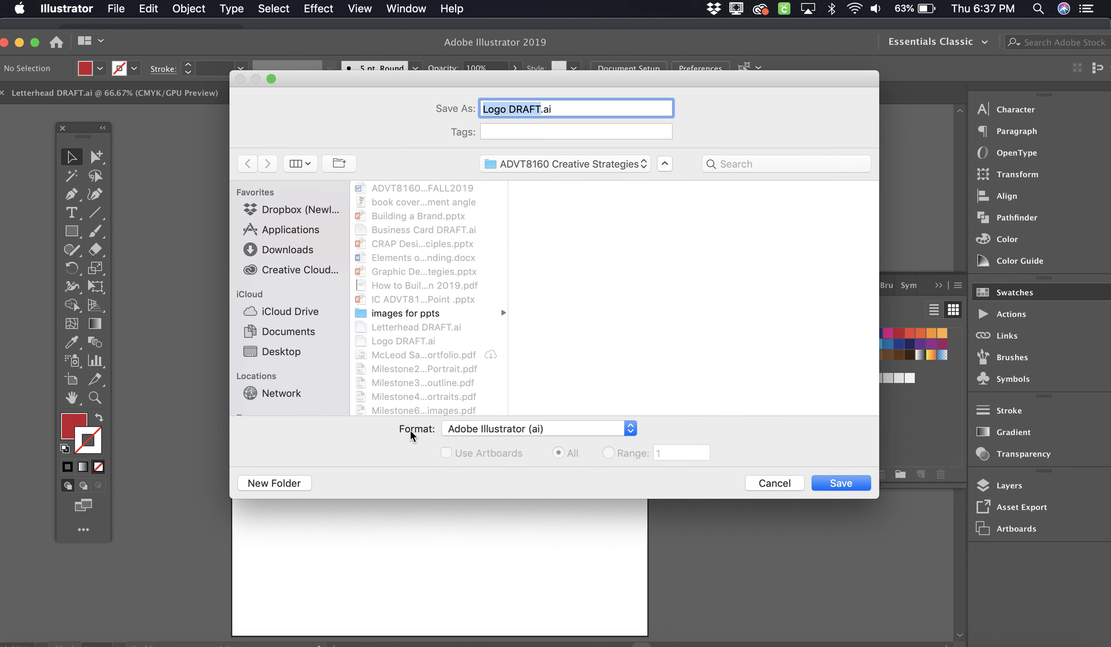
{"action": "left_click", "coordinate": [542, 432]}
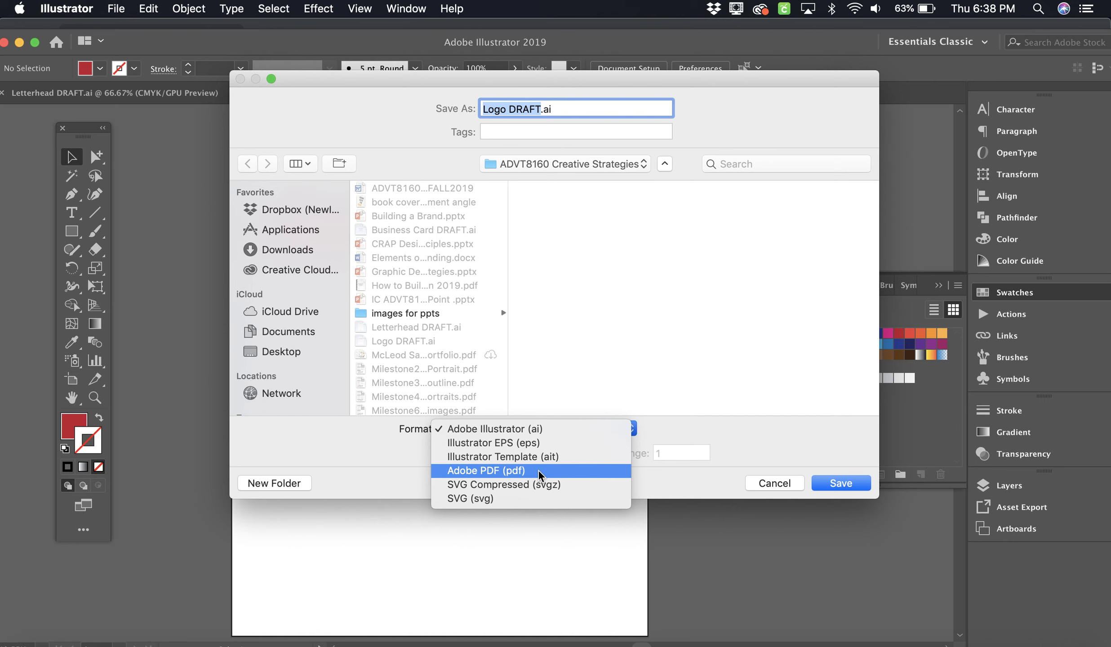
{"action": "left_click", "coordinate": [539, 472]}
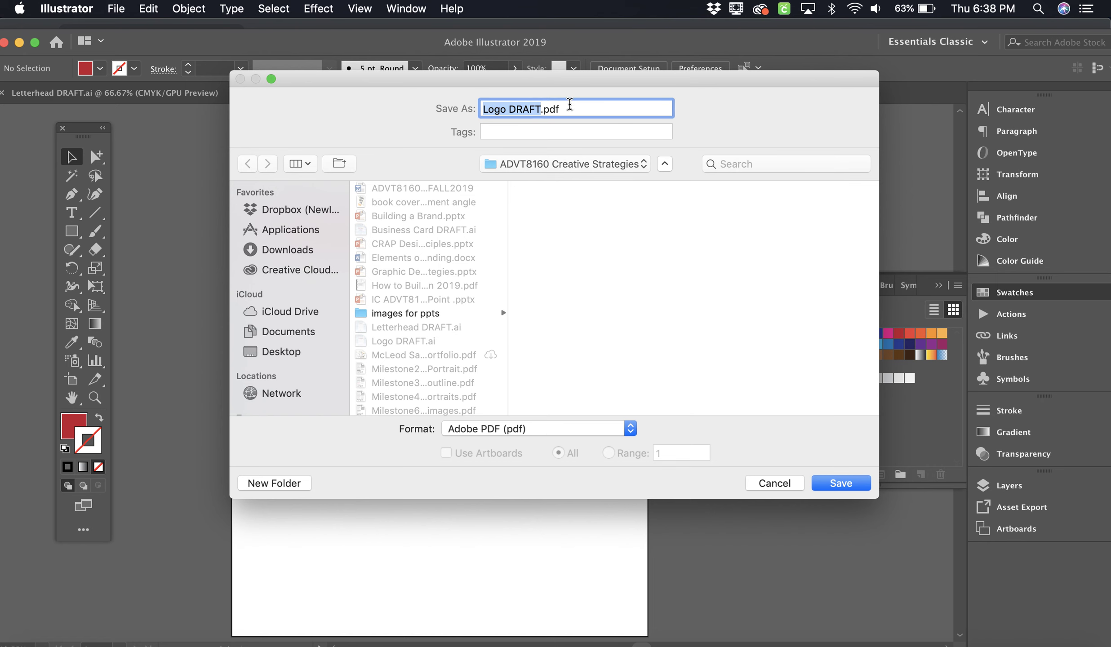
{"action": "left_click", "coordinate": [857, 485]}
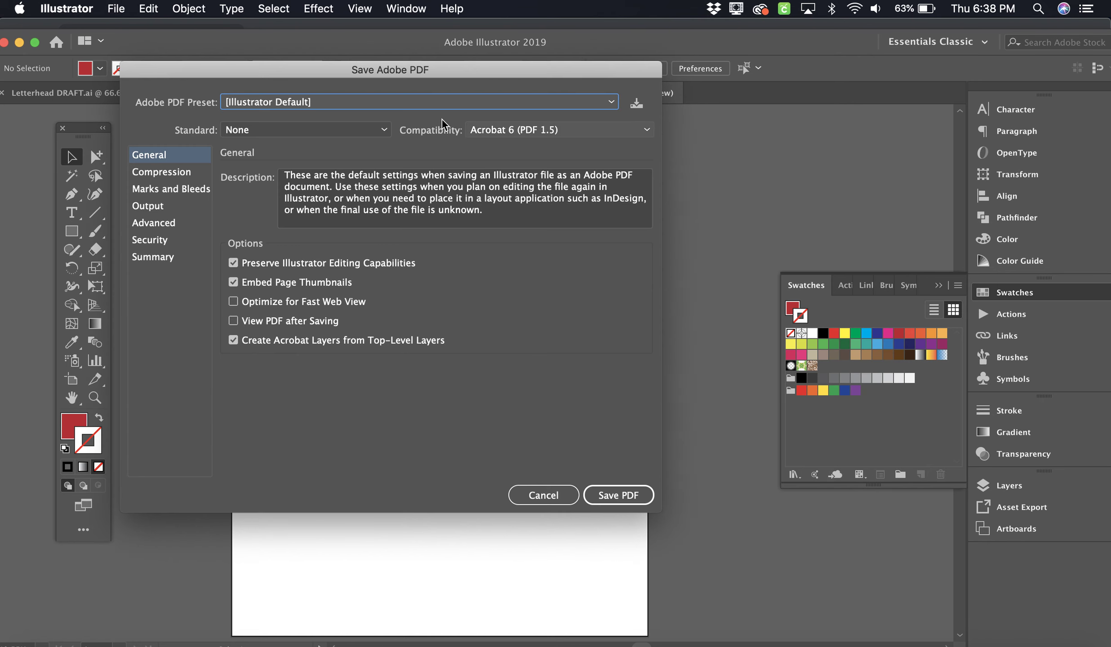
- Apply the [PDF/X-1a:2001] preset to the logo PDF, finish saving it, and close the logo document
{"action": "left_click", "coordinate": [327, 104]}
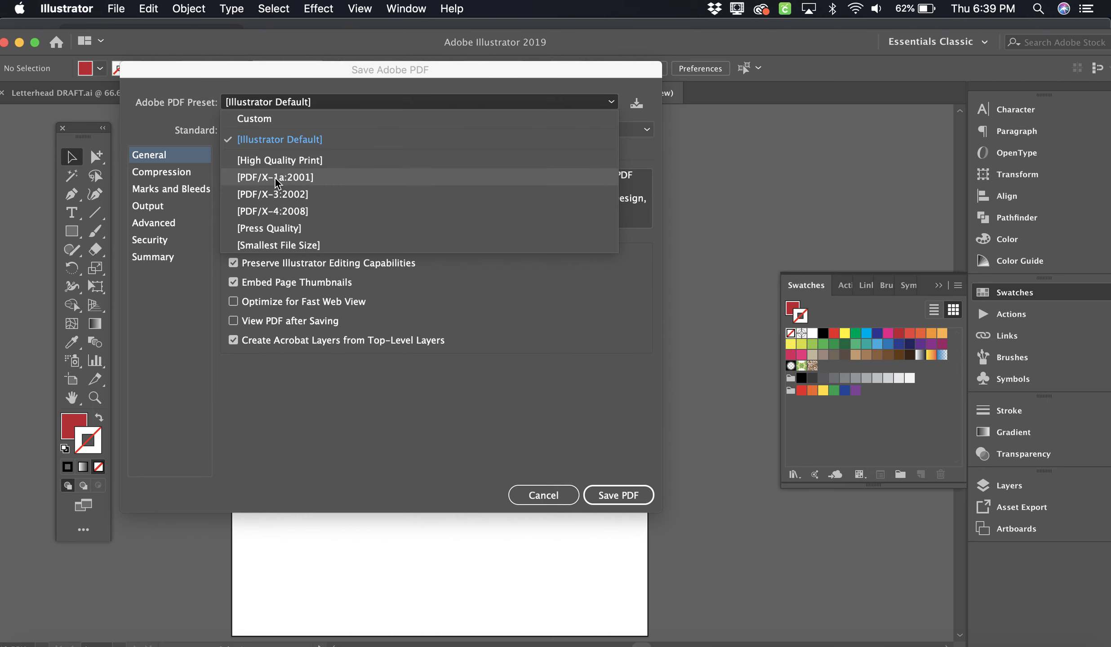
{"action": "left_click", "coordinate": [300, 179]}
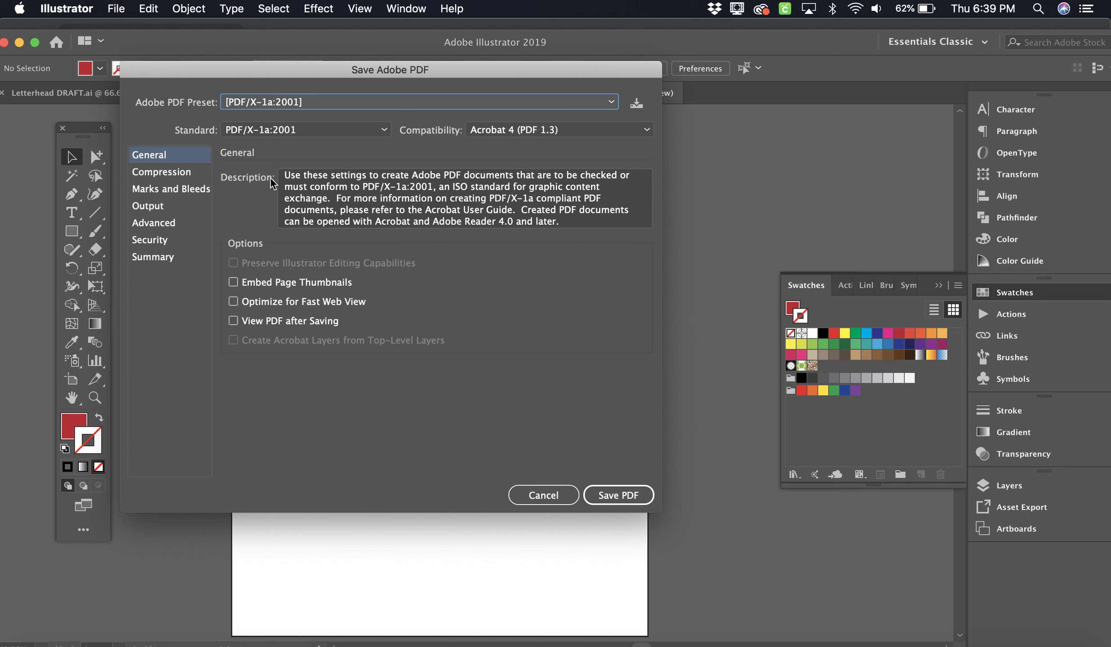
{"action": "left_click", "coordinate": [620, 496]}
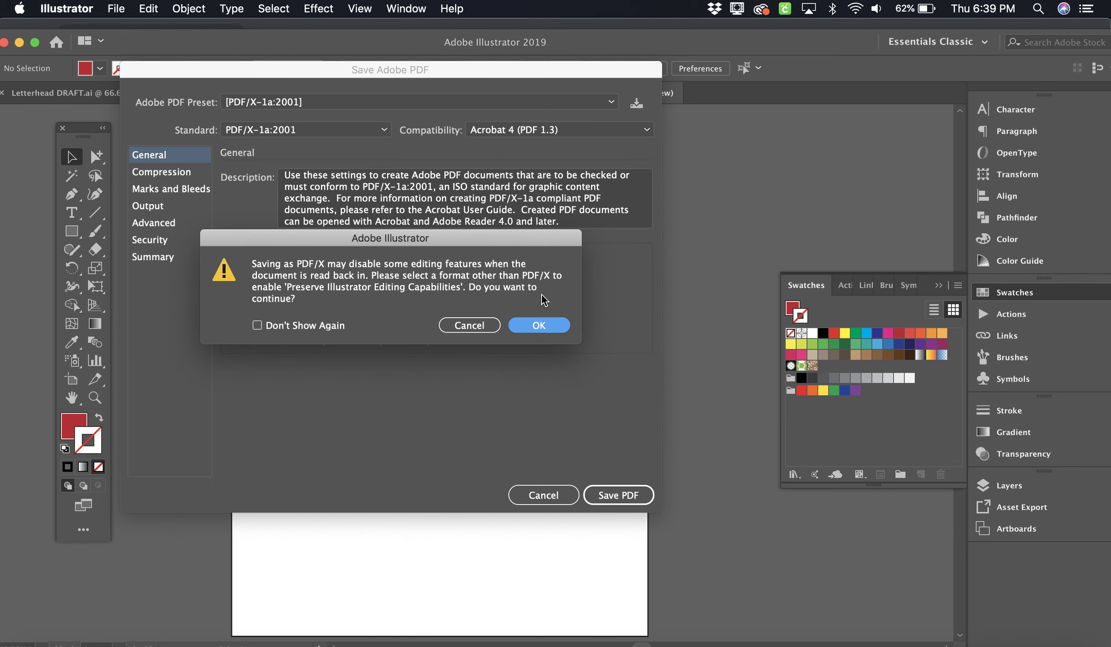
{"action": "left_click", "coordinate": [539, 325]}
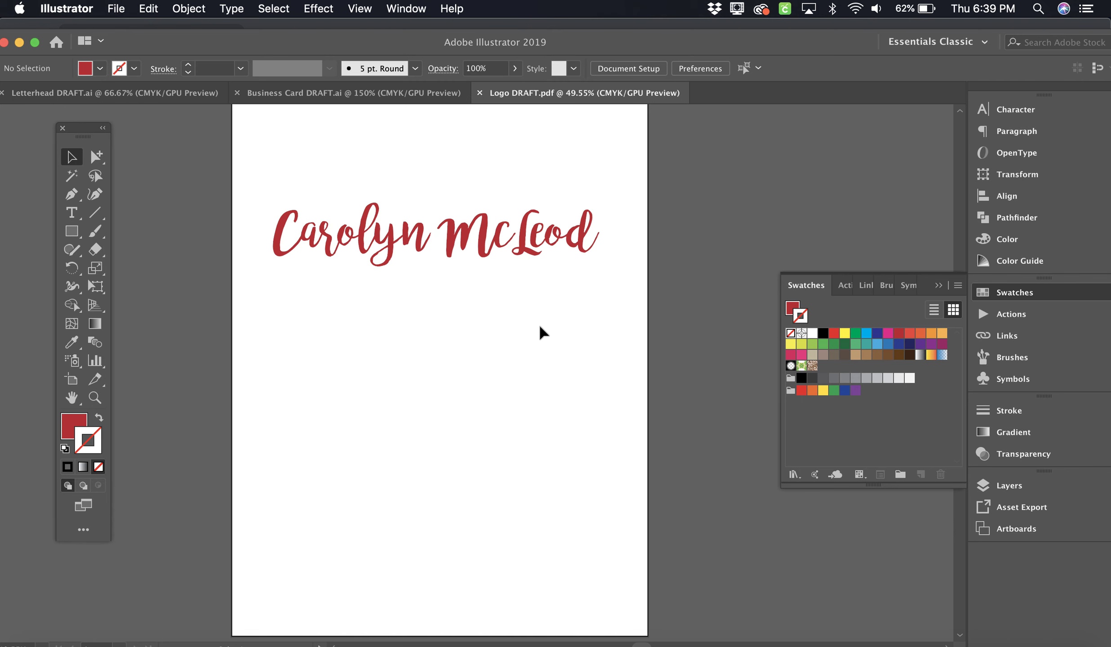
{"action": "left_click", "coordinate": [480, 93]}
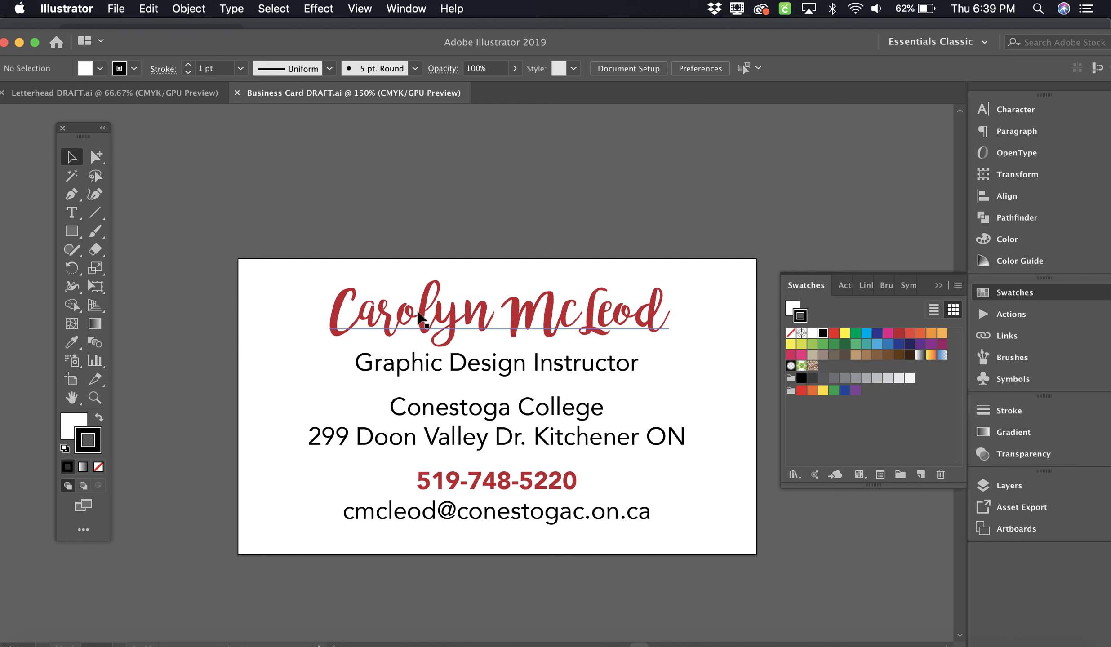
- Save the business card document under the name Business Card DRAFT in Adobe PDF format in the same folder
{"action": "left_click", "coordinate": [116, 9]}
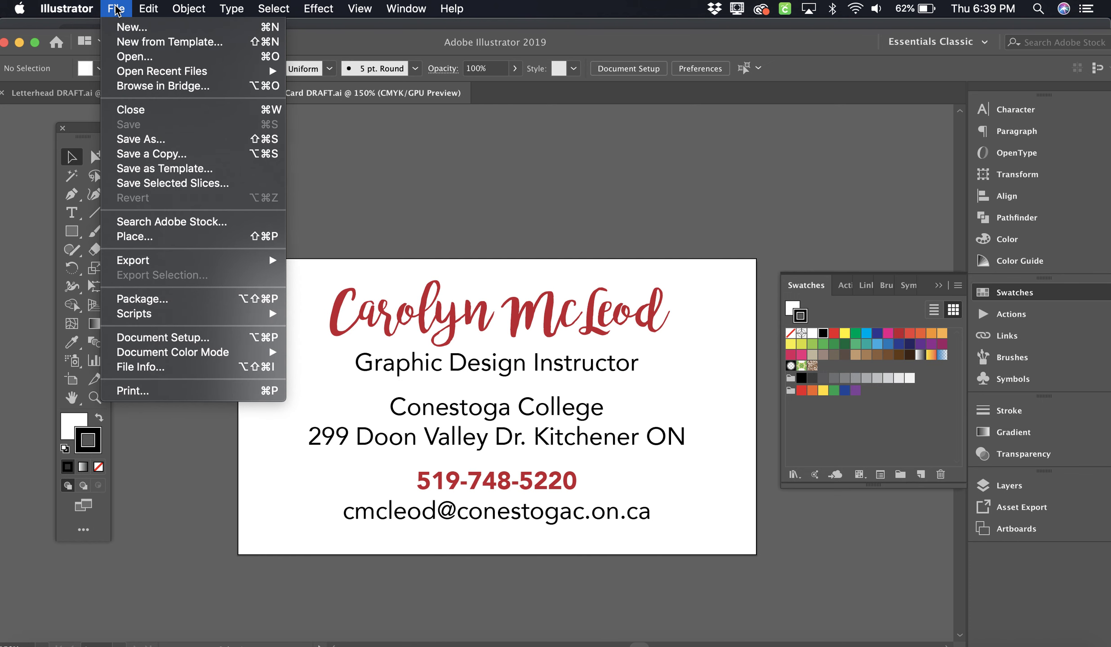
{"action": "left_click", "coordinate": [124, 143]}
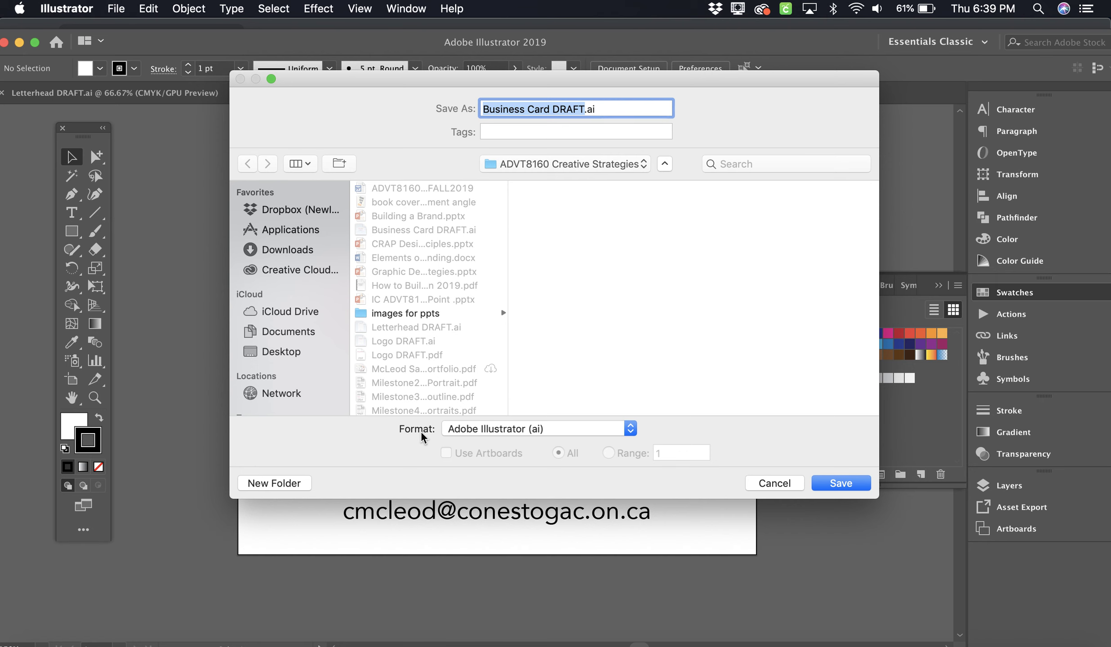
{"action": "left_click", "coordinate": [519, 432]}
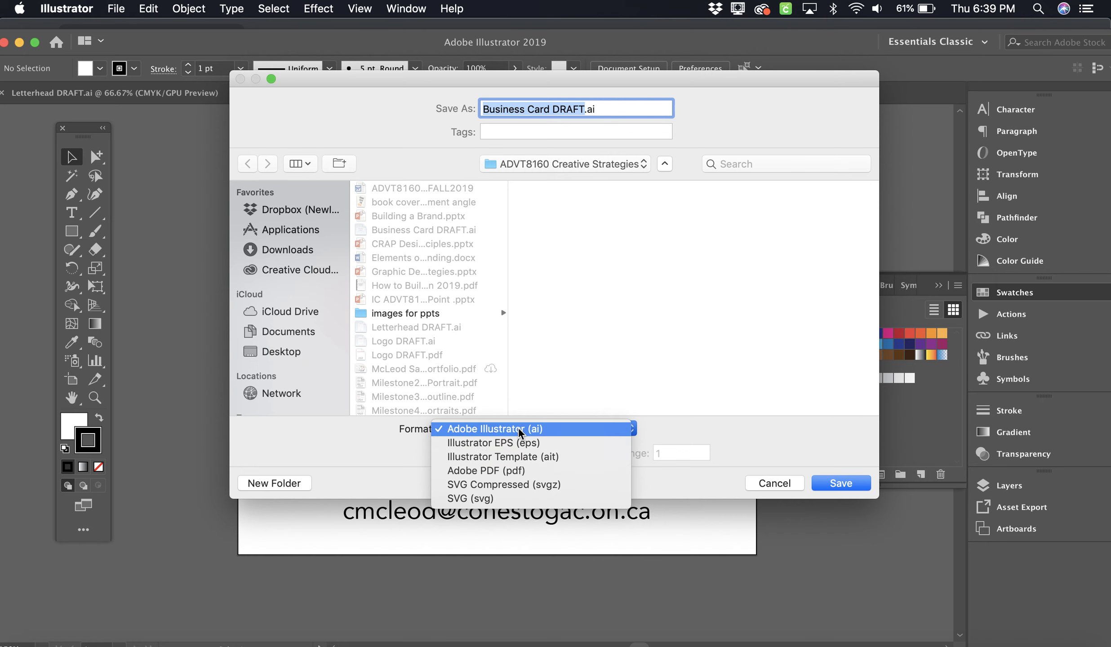
{"action": "left_click", "coordinate": [519, 472]}
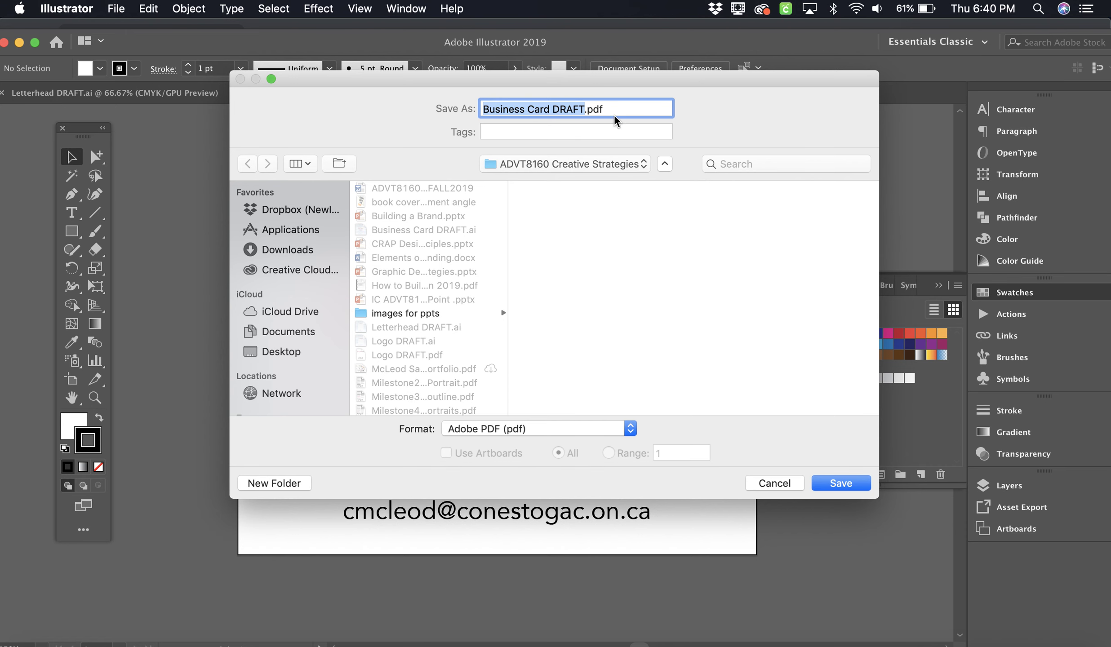
{"action": "left_click", "coordinate": [840, 484]}
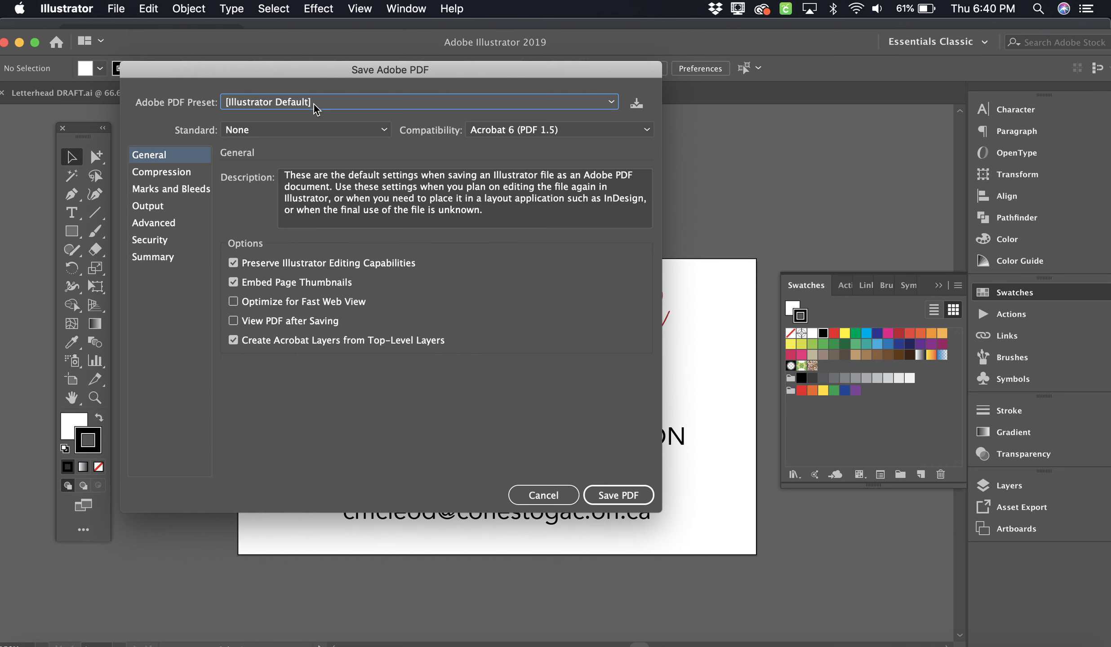
- Apply the [PDF/X-1a:2001] preset to the business card PDF, finish saving it, and close the business card document
{"action": "left_click", "coordinate": [329, 102]}
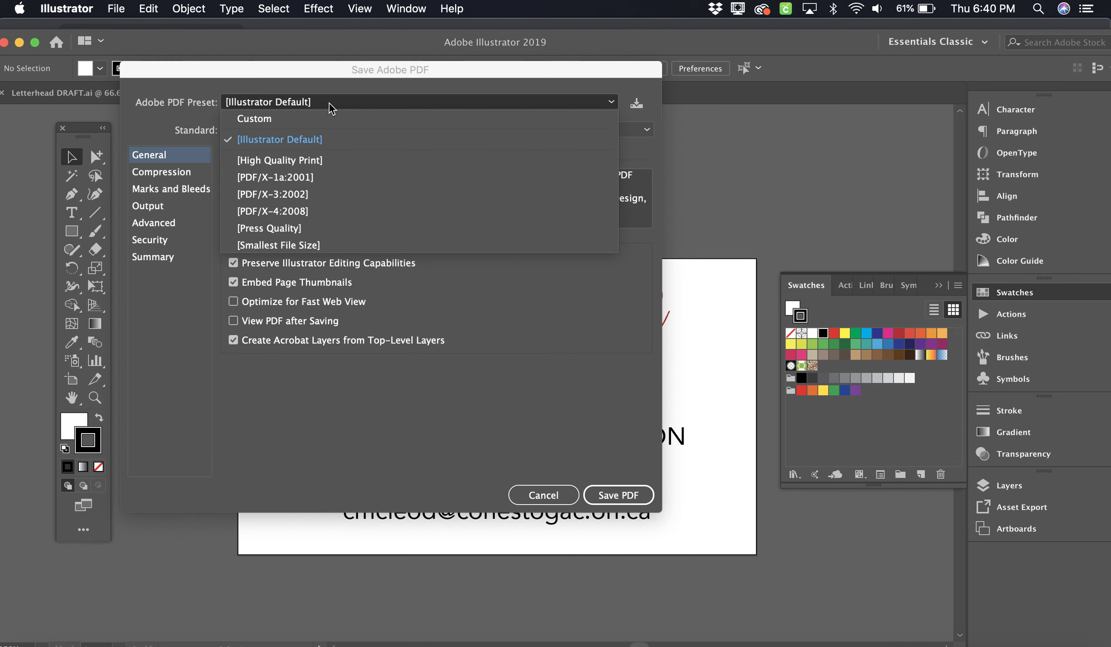
{"action": "left_click", "coordinate": [322, 178]}
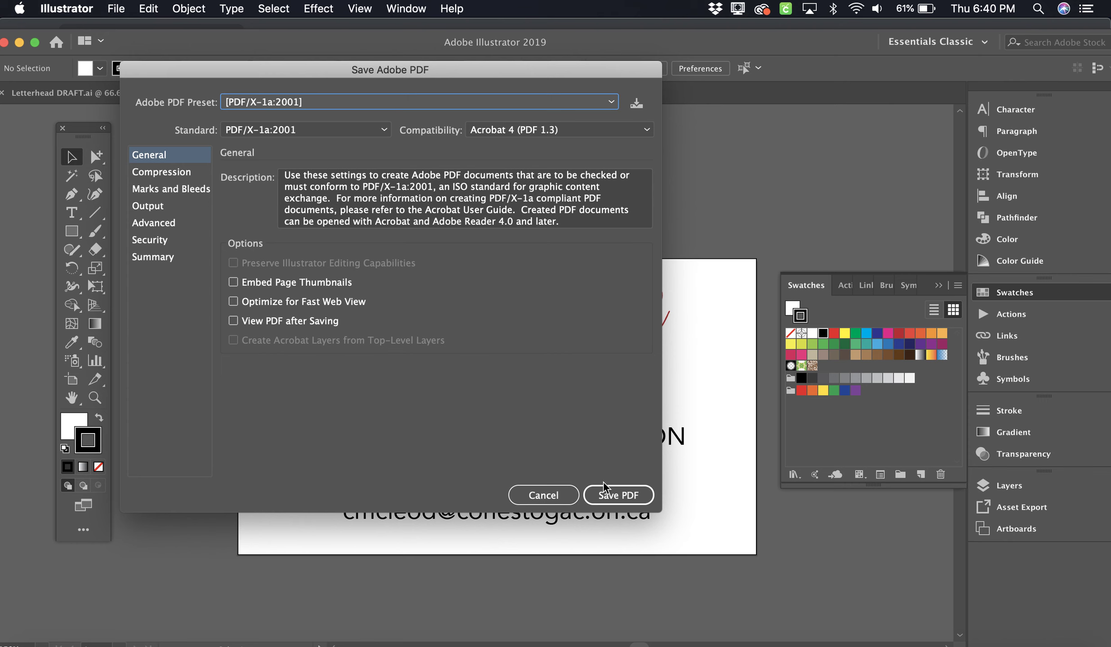
{"action": "left_click", "coordinate": [614, 494]}
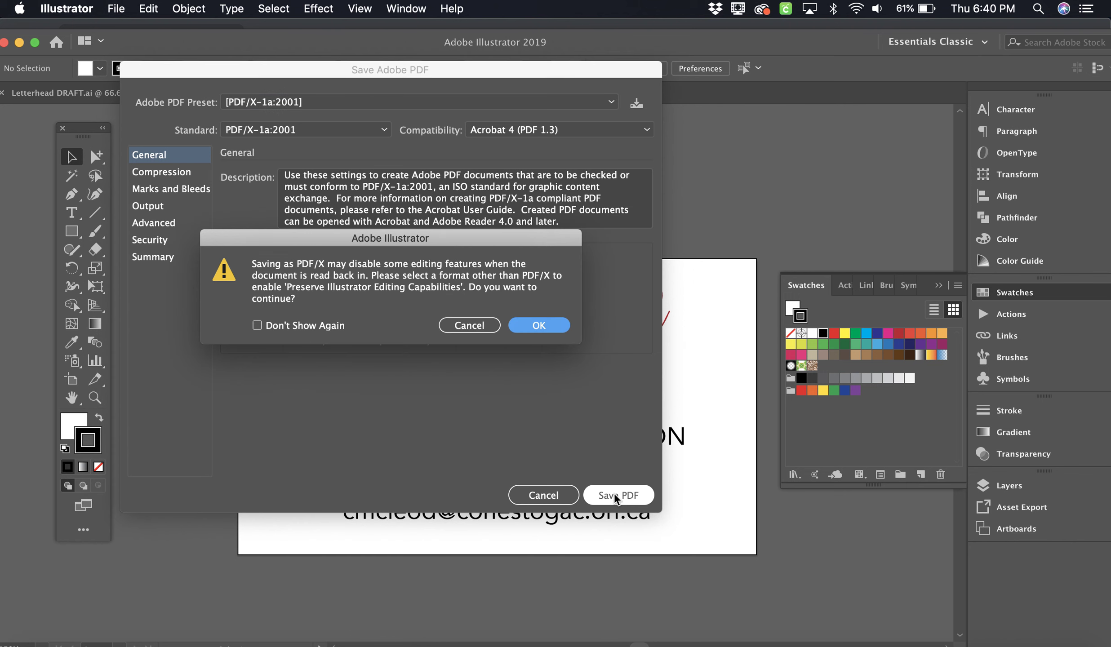
{"action": "left_click", "coordinate": [536, 323]}
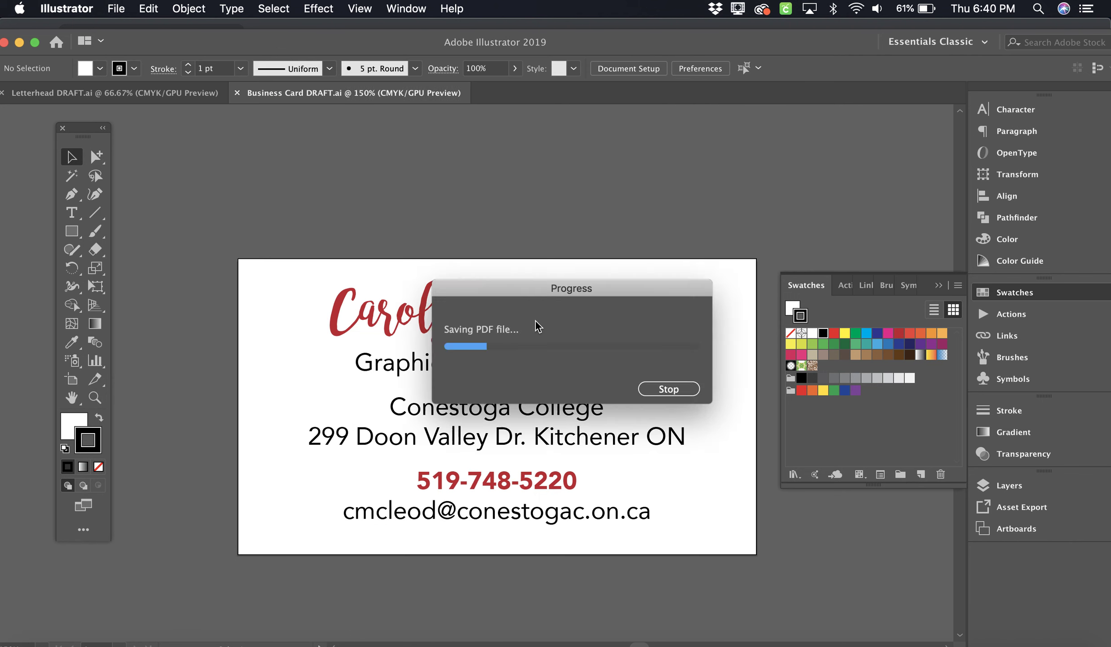
{"action": "left_click", "coordinate": [238, 93]}
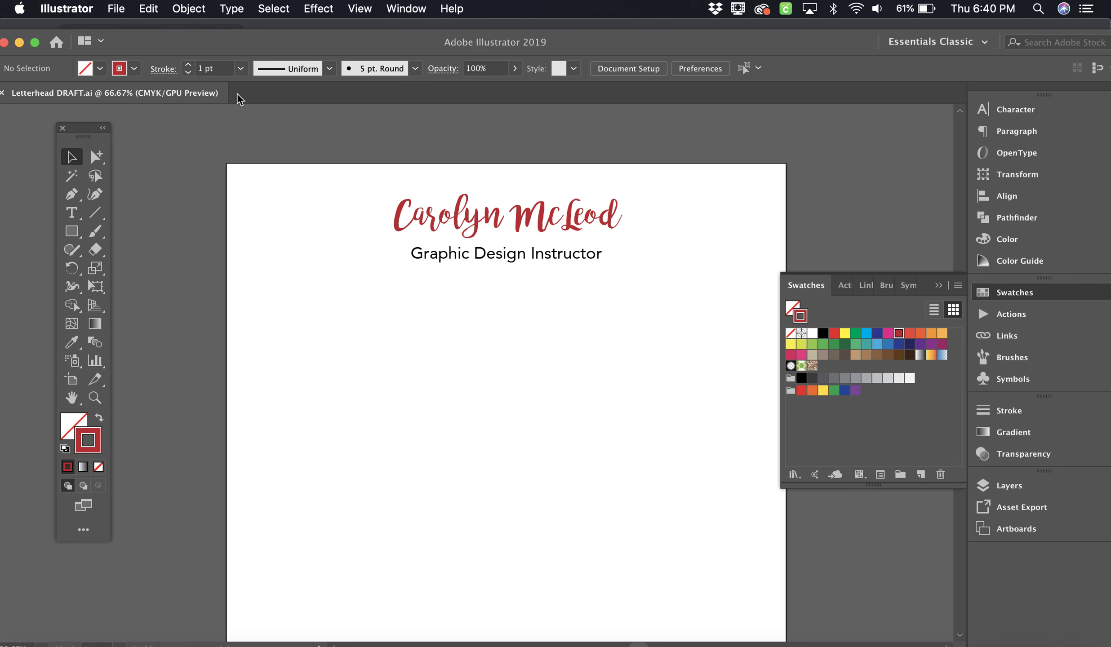
- Save the letterhead document under the name Letterhead DRAFT in Adobe PDF format in the same folder
{"action": "scroll", "coordinate": [561, 340], "scroll_direction": "down", "scroll_amount": 10}
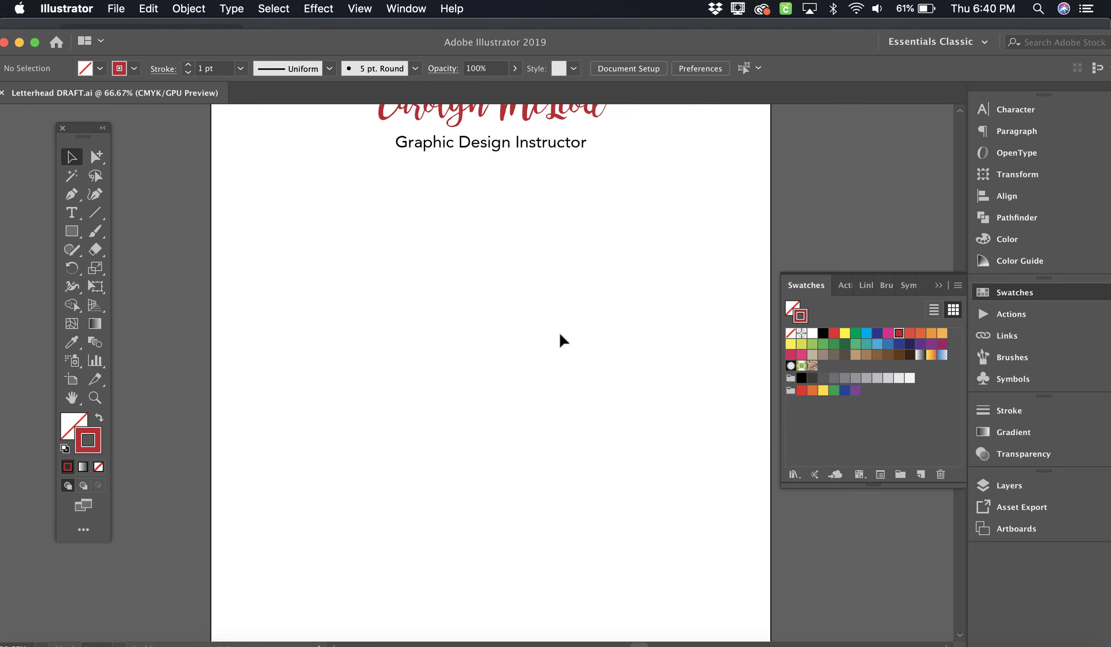
{"action": "scroll", "coordinate": [561, 340], "scroll_direction": "up", "scroll_amount": 9}
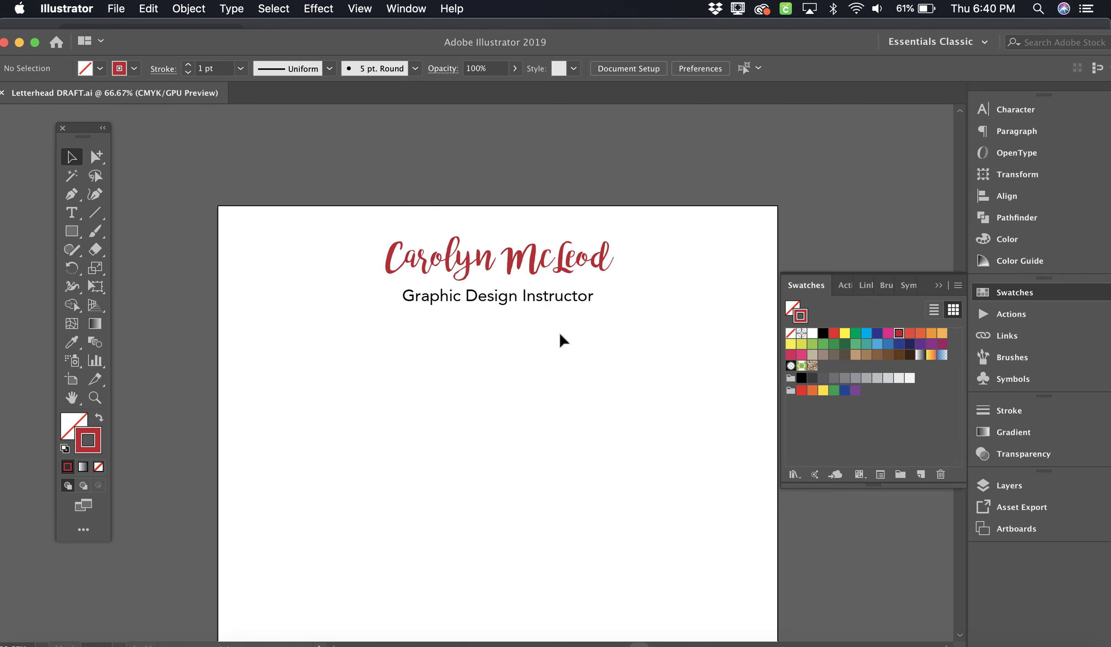
{"action": "left_click", "coordinate": [116, 8]}
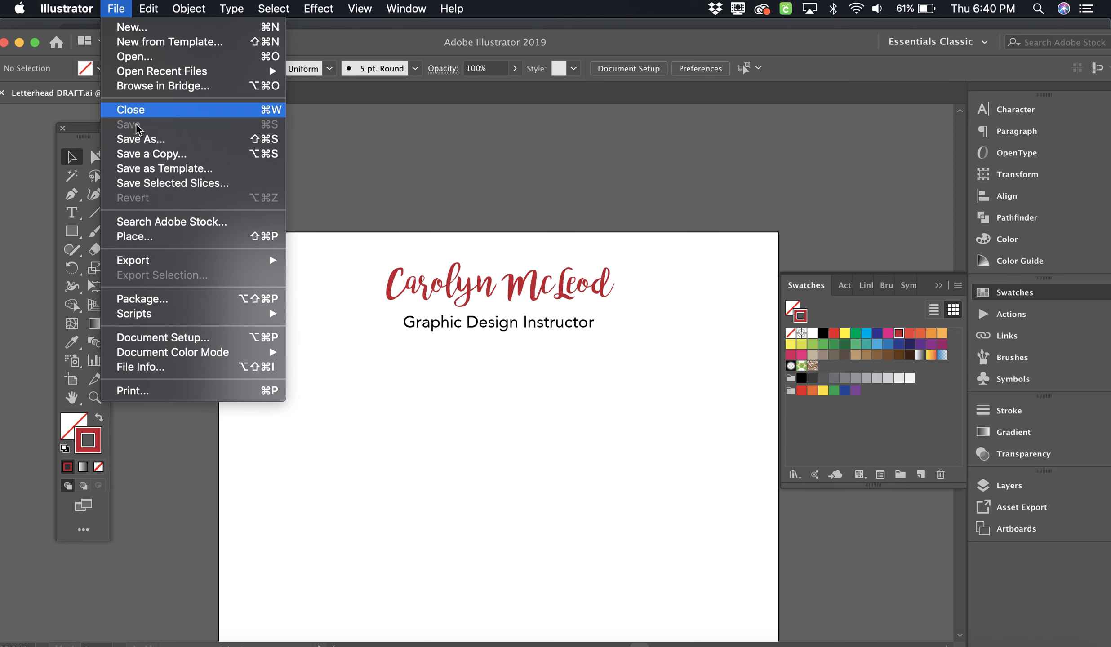
{"action": "left_click", "coordinate": [139, 139]}
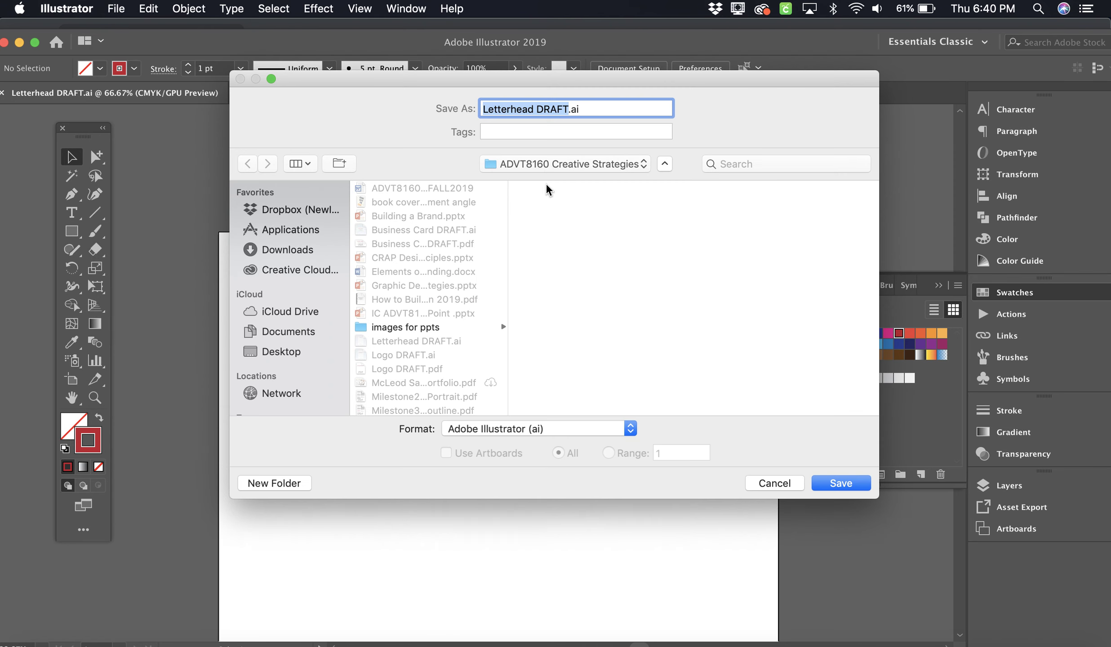
{"action": "left_click", "coordinate": [570, 430]}
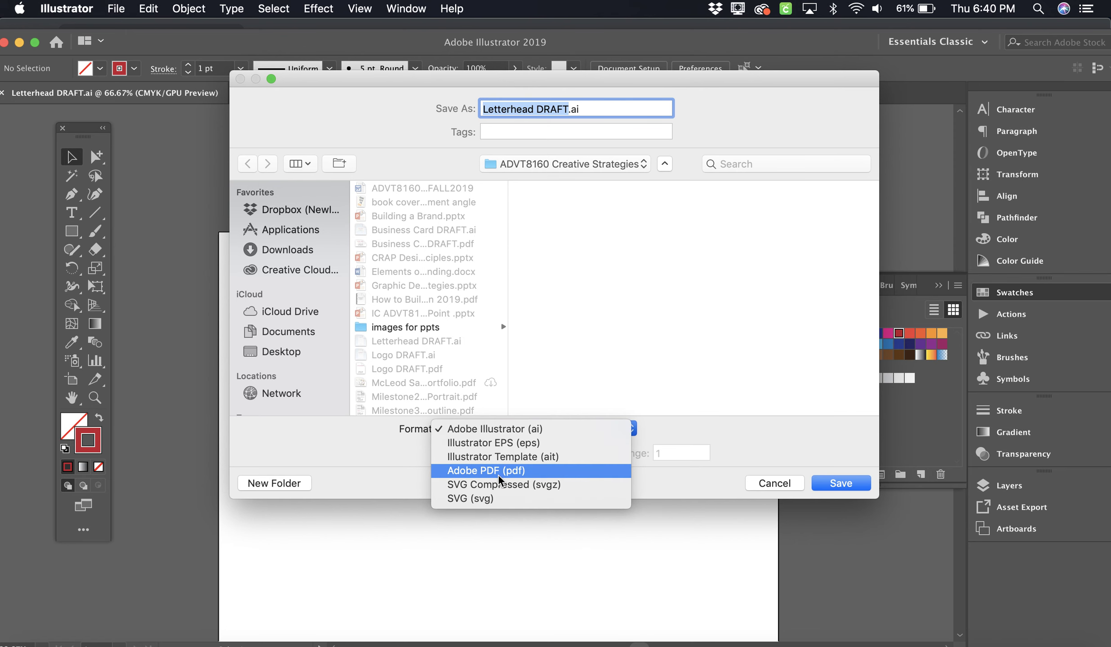
{"action": "left_click", "coordinate": [532, 473]}
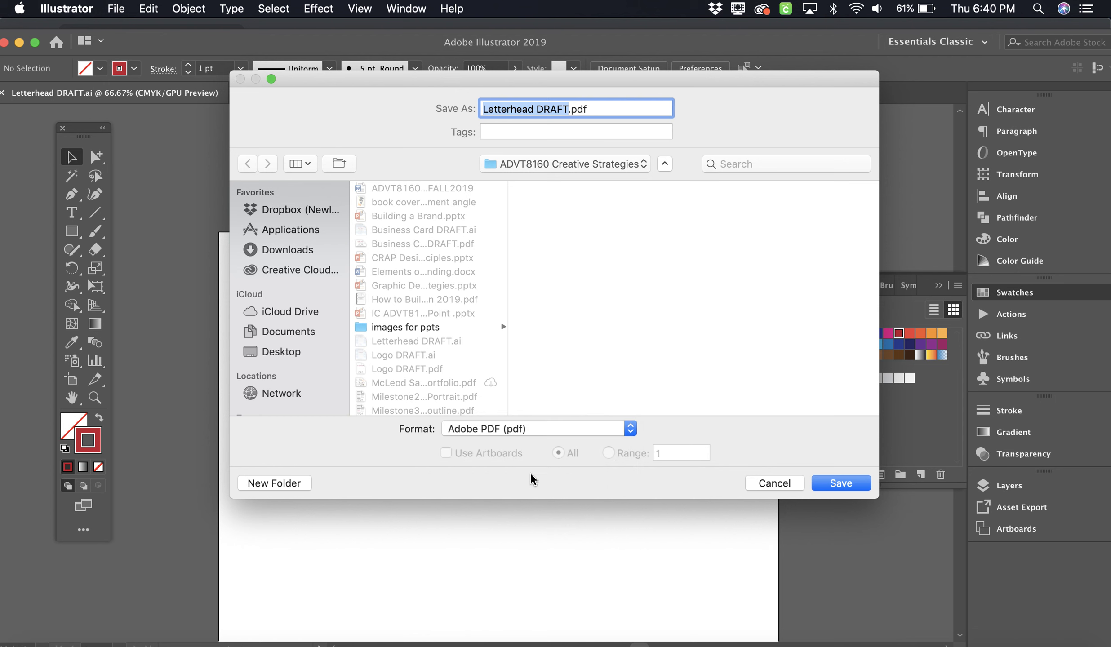
{"action": "left_click", "coordinate": [843, 486]}
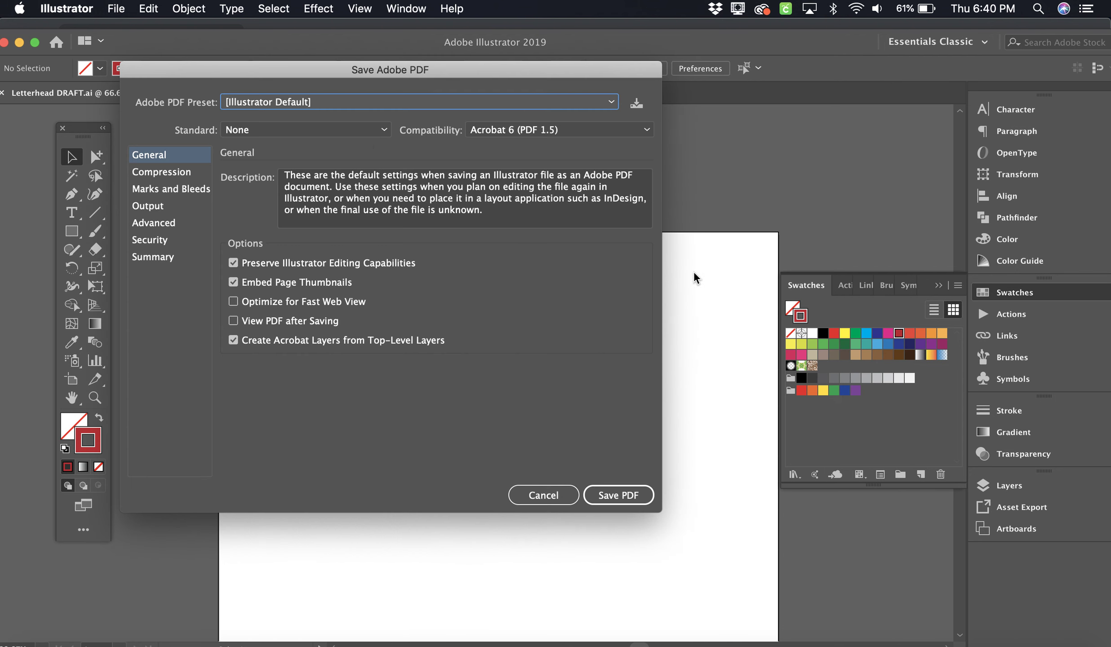
- Finish saving the letterhead PDF with the [PDF/X-1a:2001] preset and minimize the Illustrator window to reveal the browser
{"action": "left_click", "coordinate": [336, 103]}
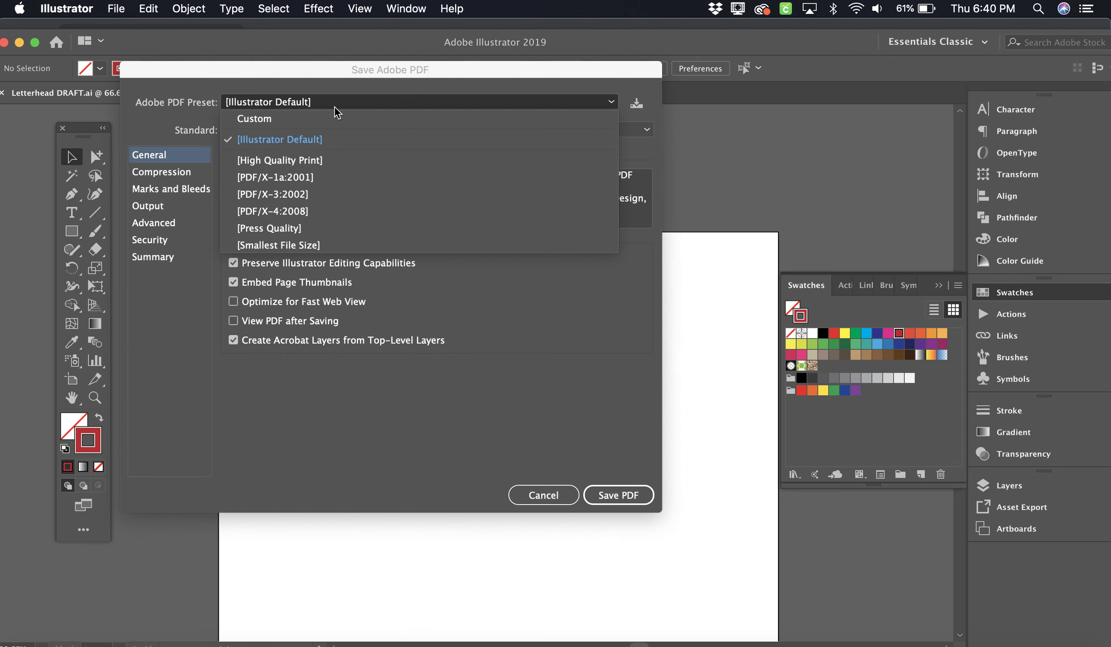
{"action": "left_click", "coordinate": [310, 178]}
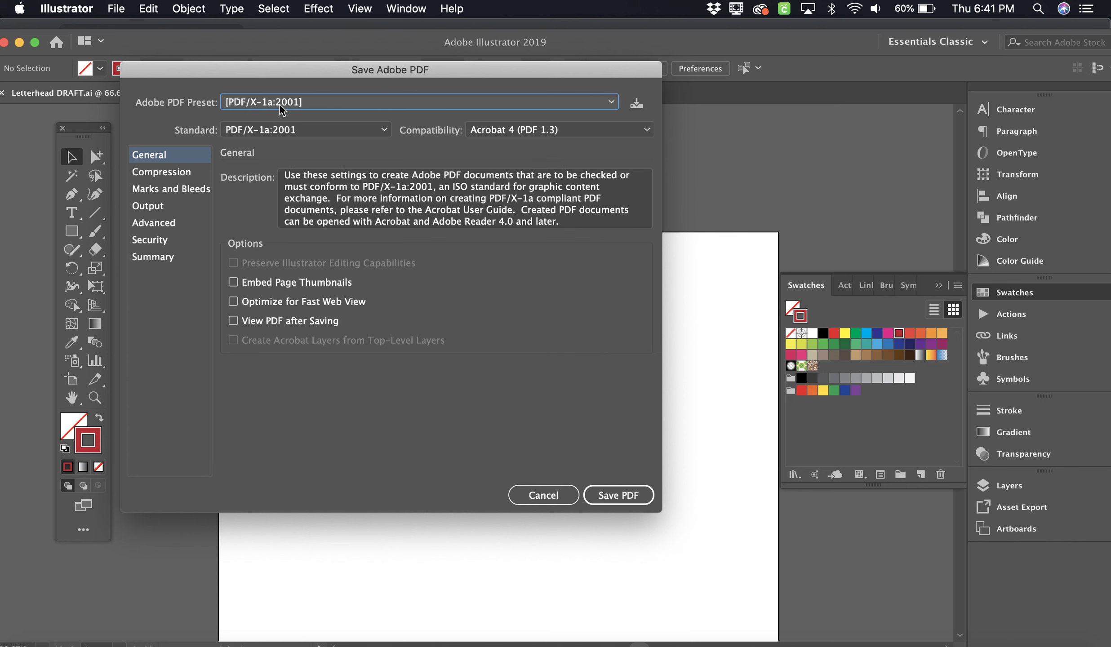
{"action": "left_click", "coordinate": [618, 495]}
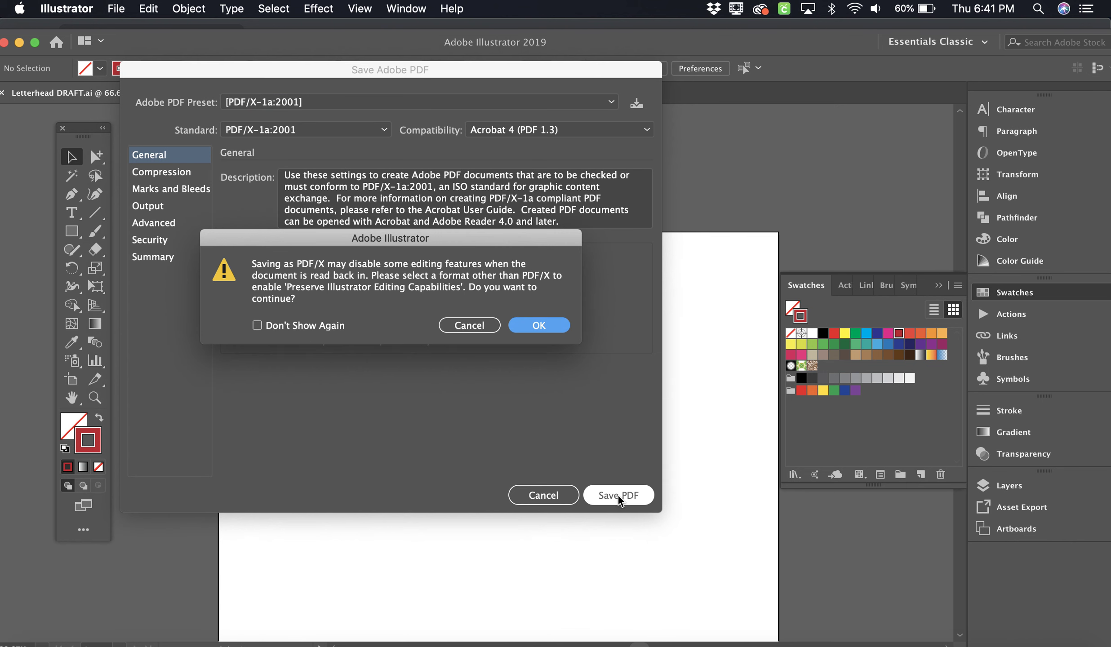
{"action": "left_click", "coordinate": [537, 327]}
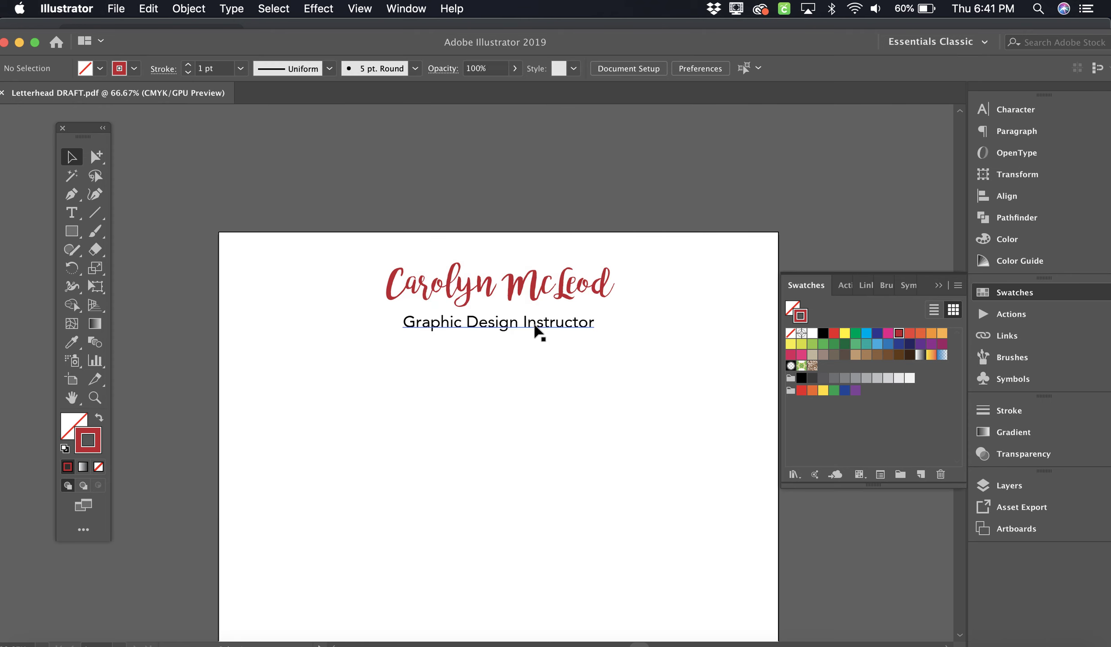
{"action": "left_click", "coordinate": [18, 43]}
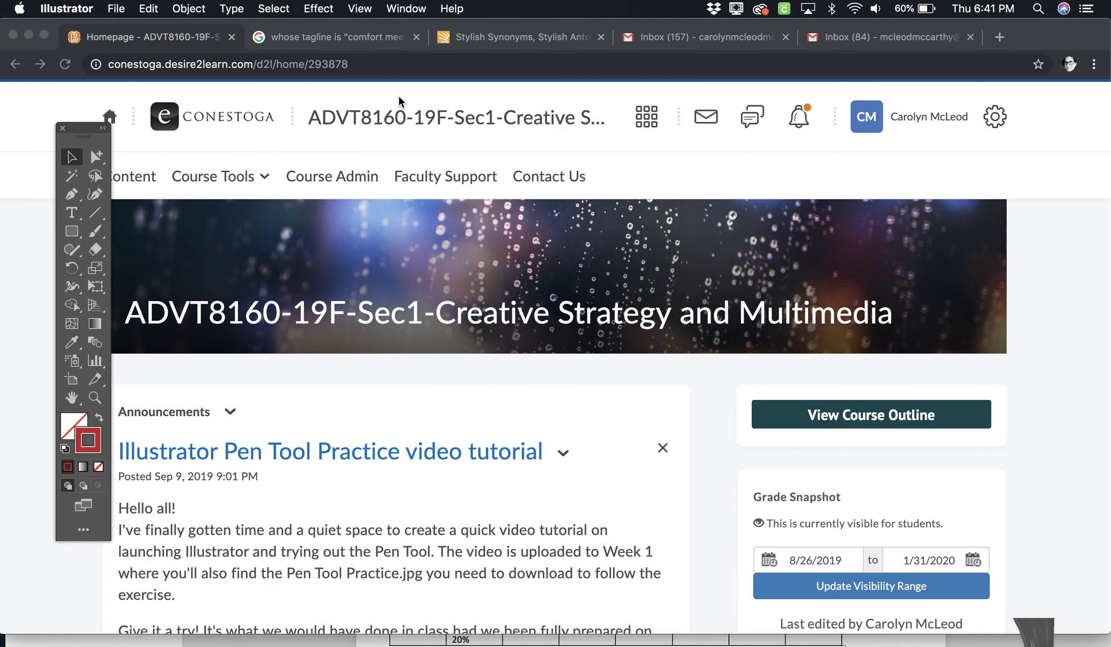